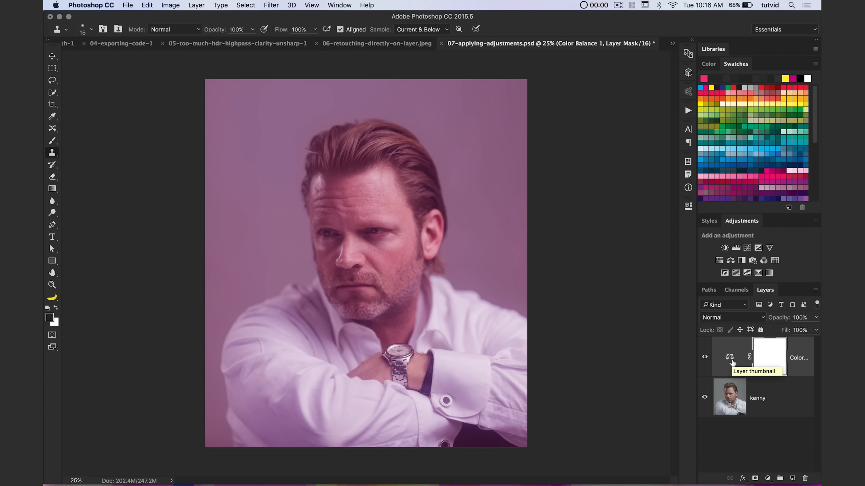
# Set the Color Balance adjustment's Shadows tone to Cyan/Red -27, Magenta/Green -34 and Yellow/Blue +28.
pyautogui.click(704, 357)
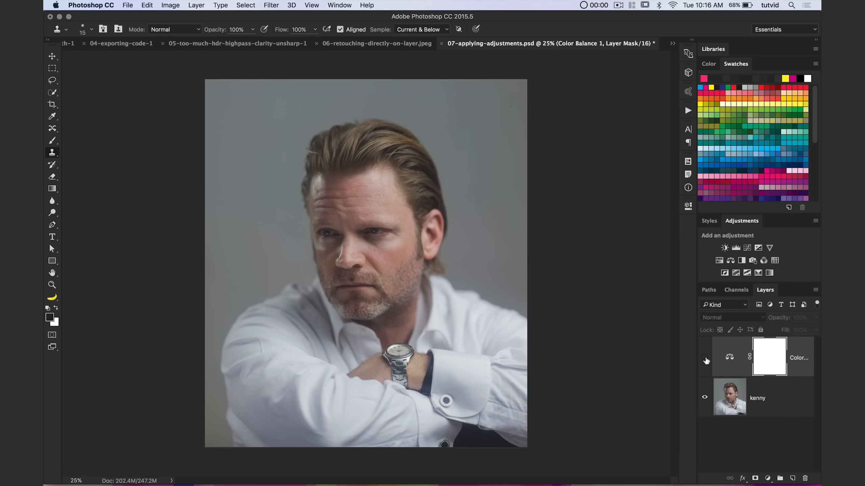
pyautogui.click(705, 357)
pyautogui.doubleClick(730, 357)
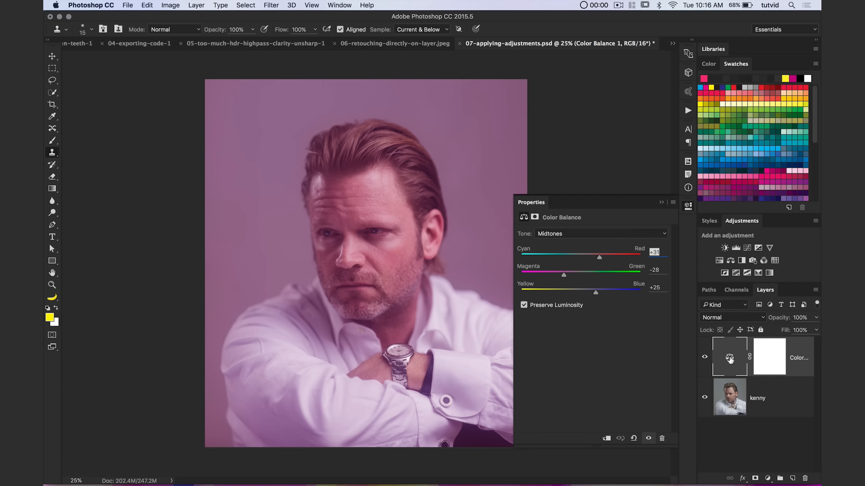
pyautogui.click(572, 235)
pyautogui.click(575, 226)
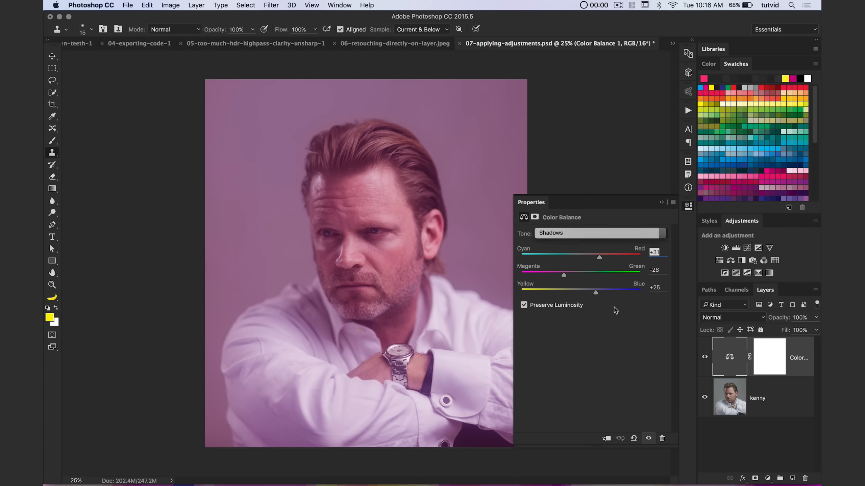
pyautogui.click(597, 292)
pyautogui.moveTo(582, 258); pyautogui.dragTo(569, 258)
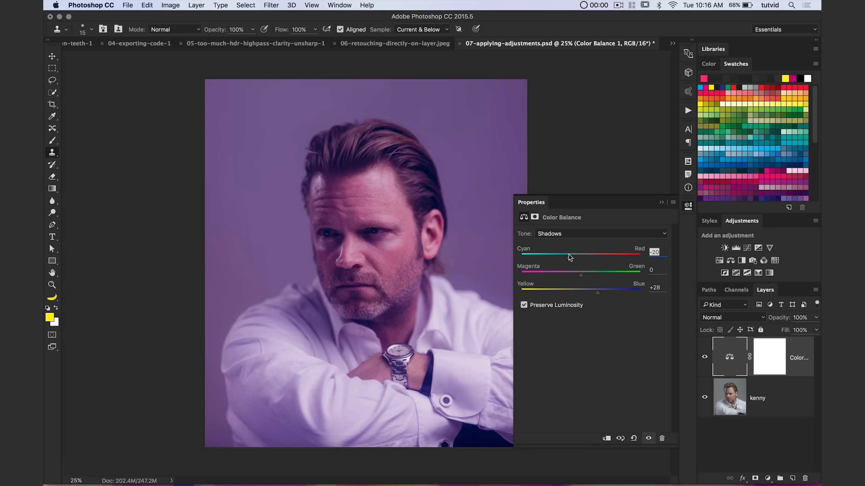
pyautogui.click(561, 274)
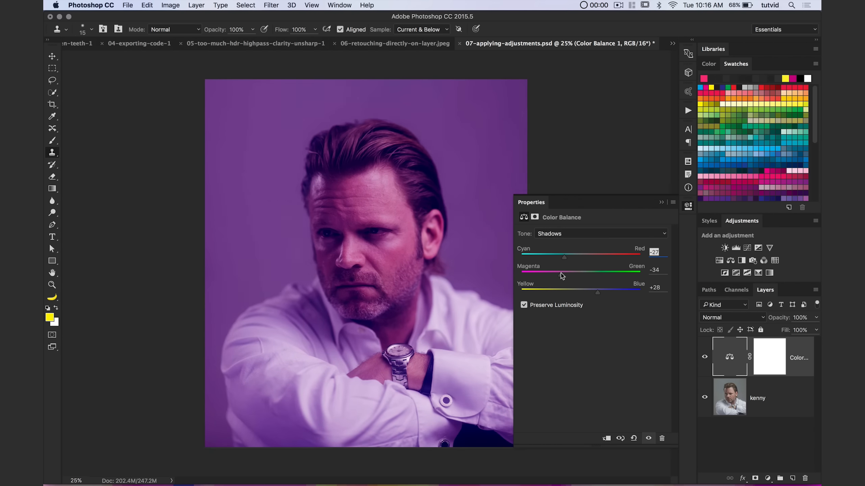
pyautogui.click(688, 207)
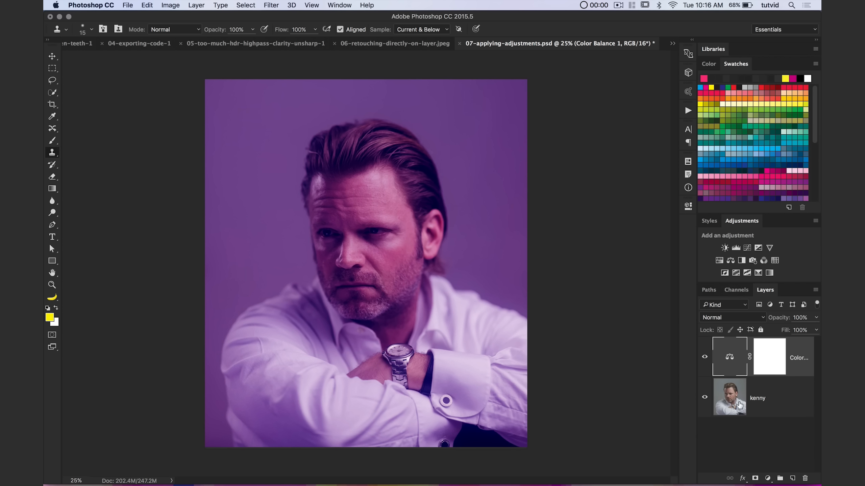
# Compare the portrait with the Color Balance layer hidden and shown, and lower that layer's opacity.
pyautogui.click(705, 357)
pyautogui.click(705, 357)
pyautogui.moveTo(780, 320); pyautogui.dragTo(755, 323)
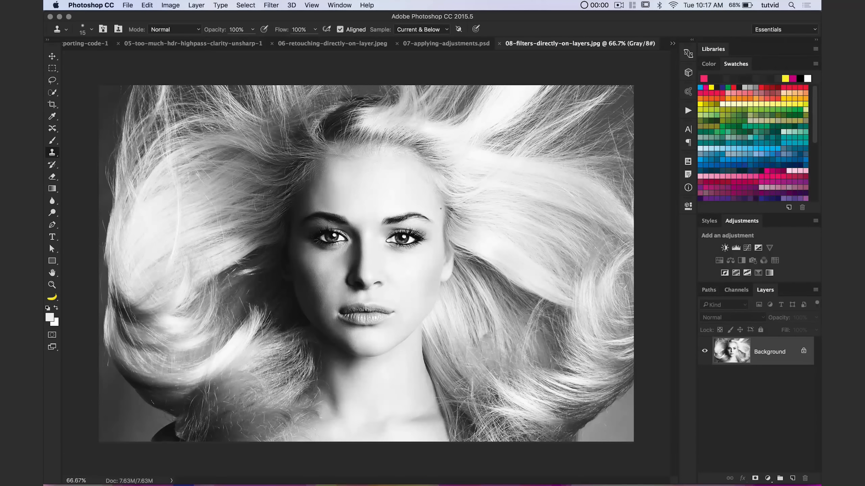
# Try a Mosaic filter with a cell size of 45 directly on the Background layer, and undo it.
pyautogui.click(266, 5)
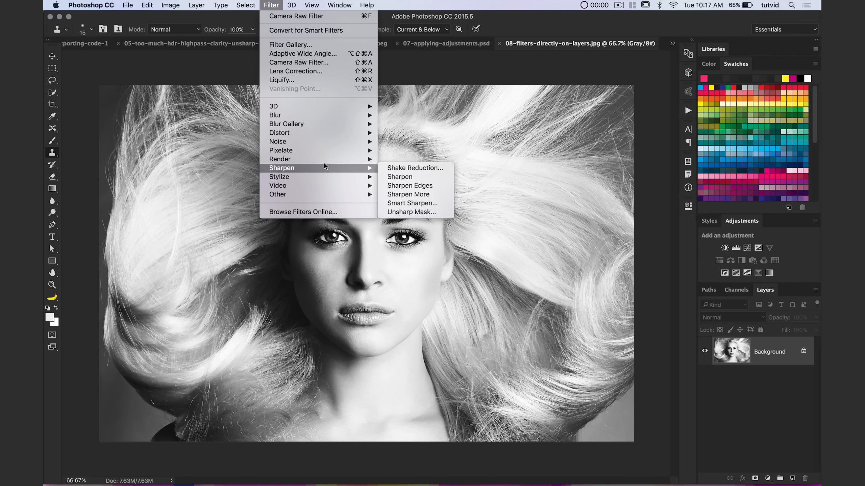
pyautogui.moveTo(320, 150)
pyautogui.click(405, 195)
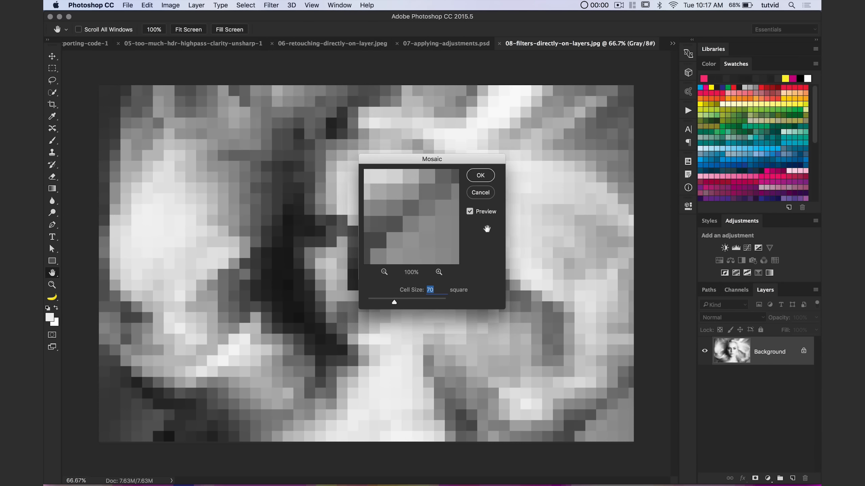
pyautogui.moveTo(463, 158); pyautogui.dragTo(575, 151)
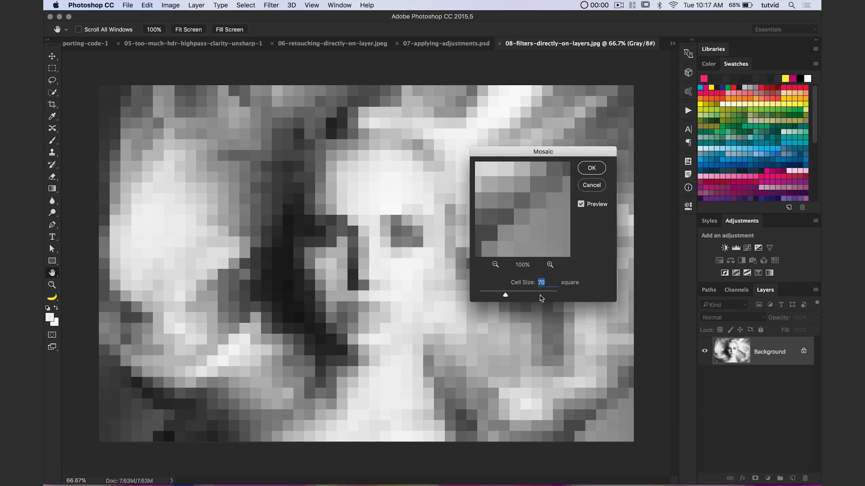
pyautogui.write('45')
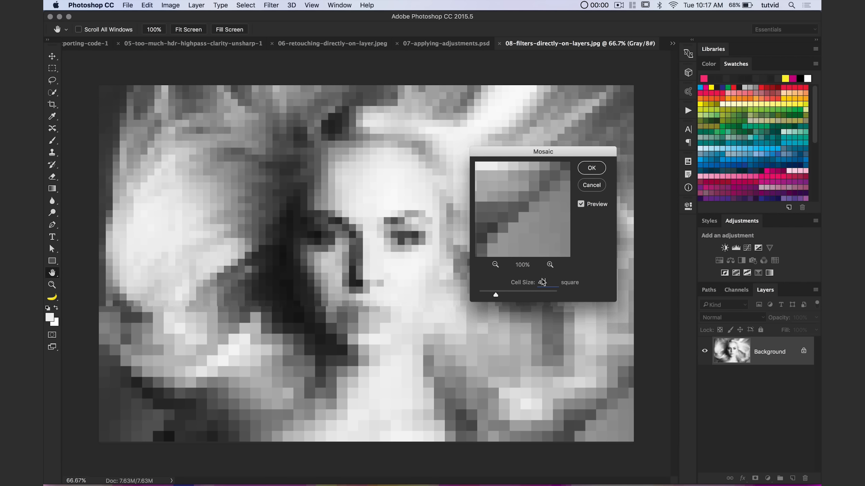
pyautogui.click(593, 169)
pyautogui.press('s')
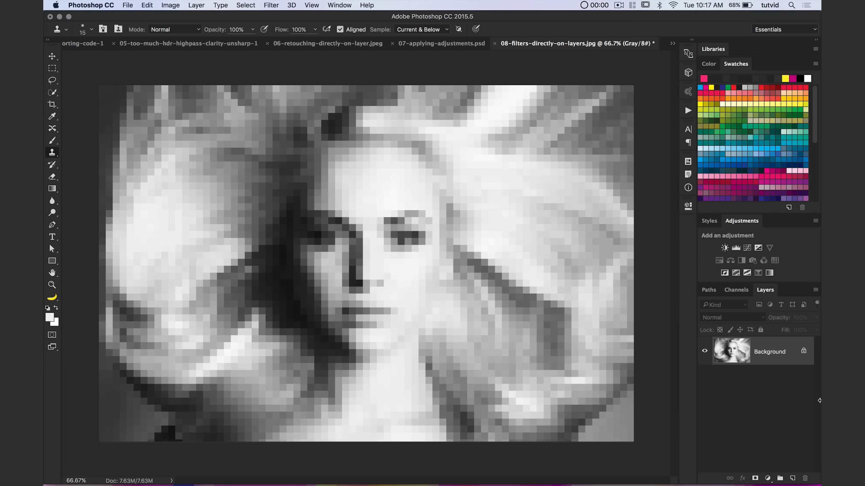
pyautogui.press('super+z')
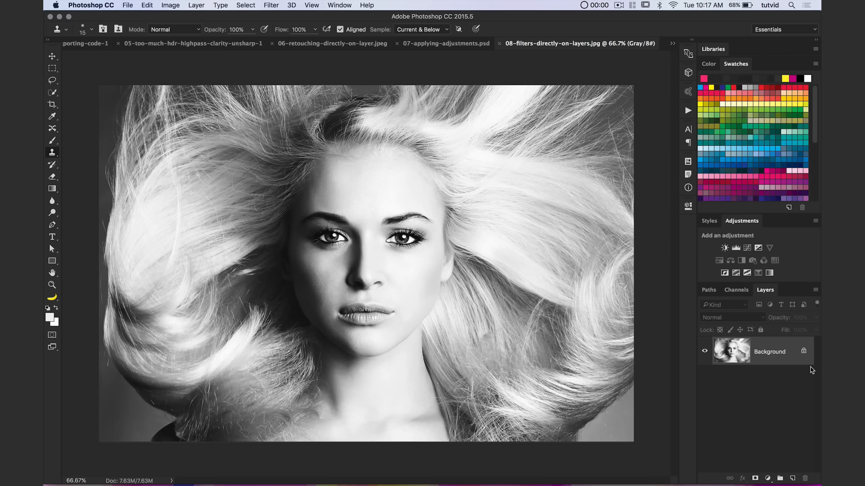
# Convert the Background layer to a smart object and apply a Mosaic filter with a cell size of 45.
pyautogui.rightClick(771, 348)
pyautogui.click(748, 407)
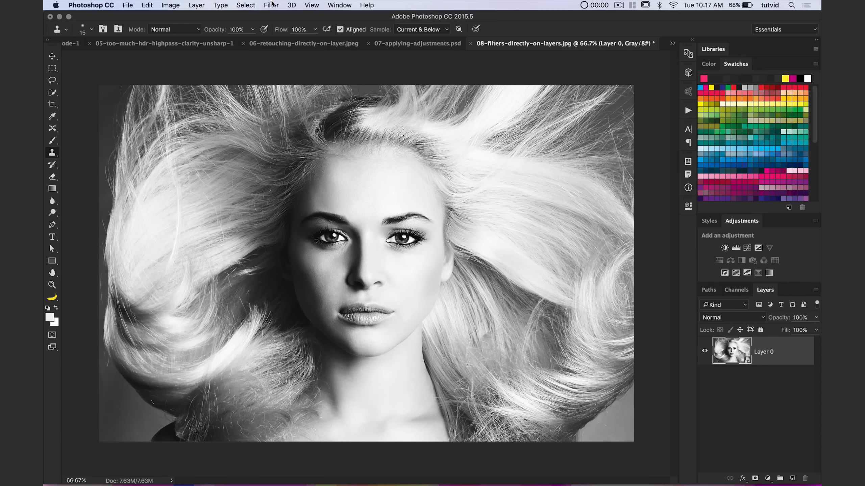
pyautogui.click(272, 4)
pyautogui.moveTo(332, 151)
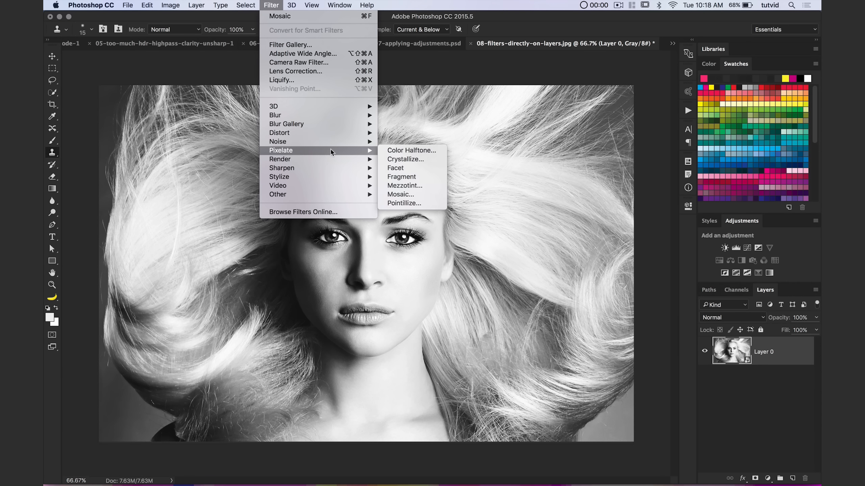
pyautogui.click(400, 194)
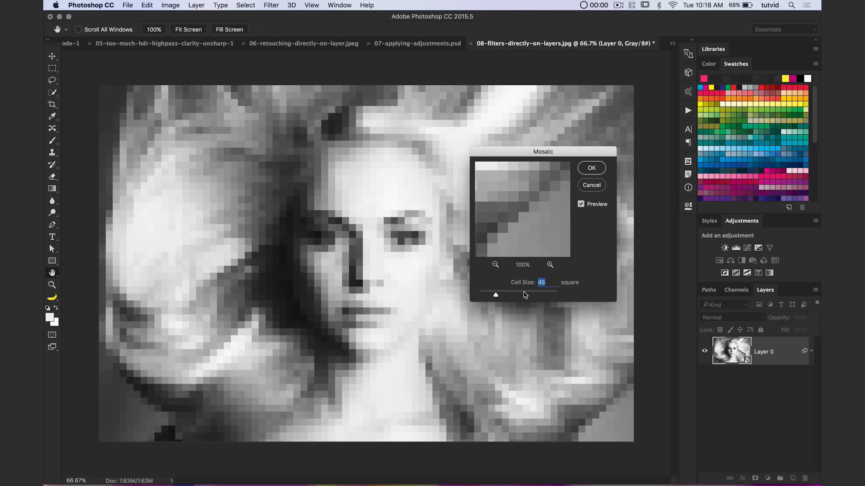
pyautogui.click(592, 168)
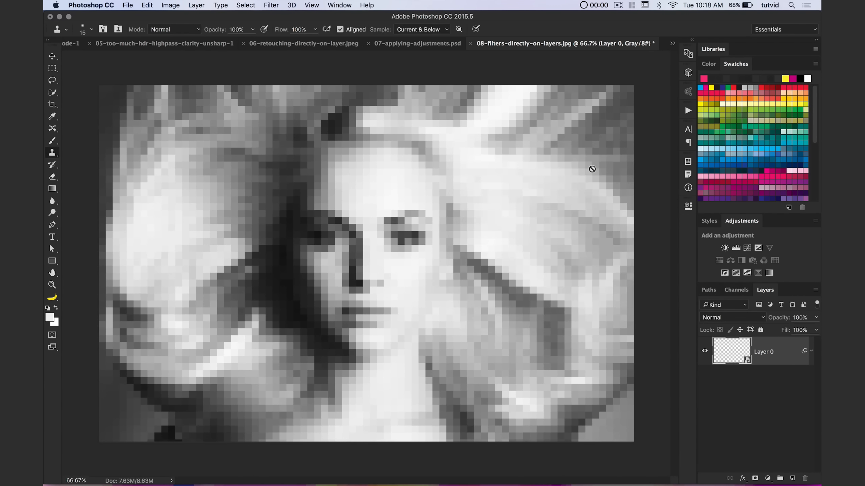
# Expand Layer 0's smart filters and switch the Mosaic filter off and back on to compare the image.
pyautogui.rightClick(813, 355)
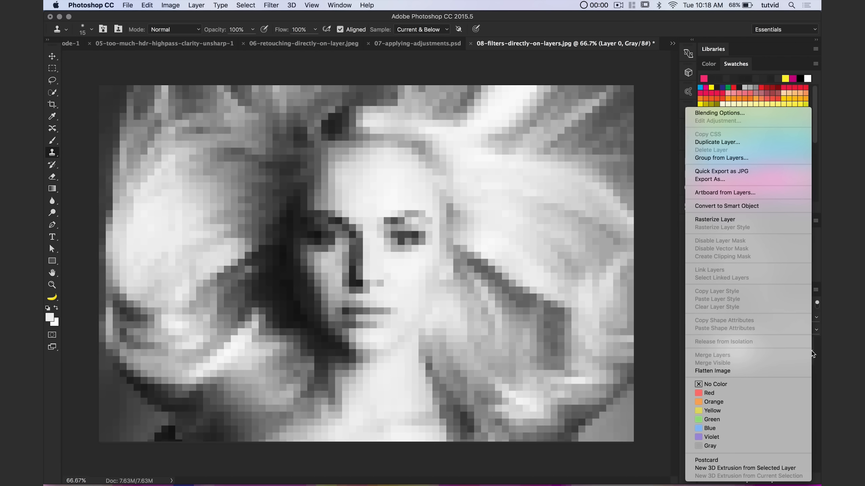
pyautogui.click(813, 354)
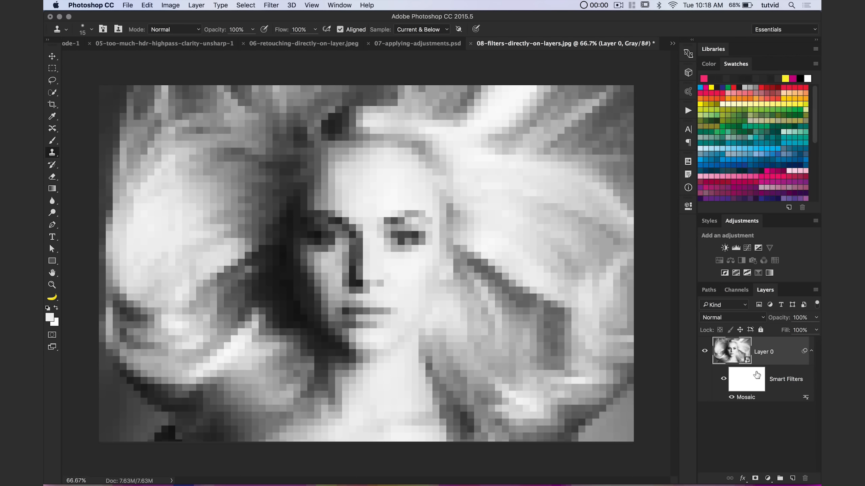
pyautogui.click(732, 398)
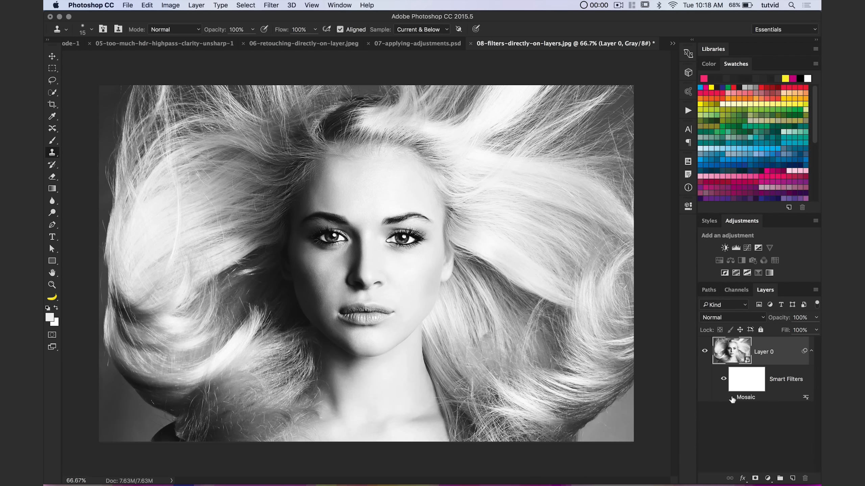
pyautogui.click(731, 398)
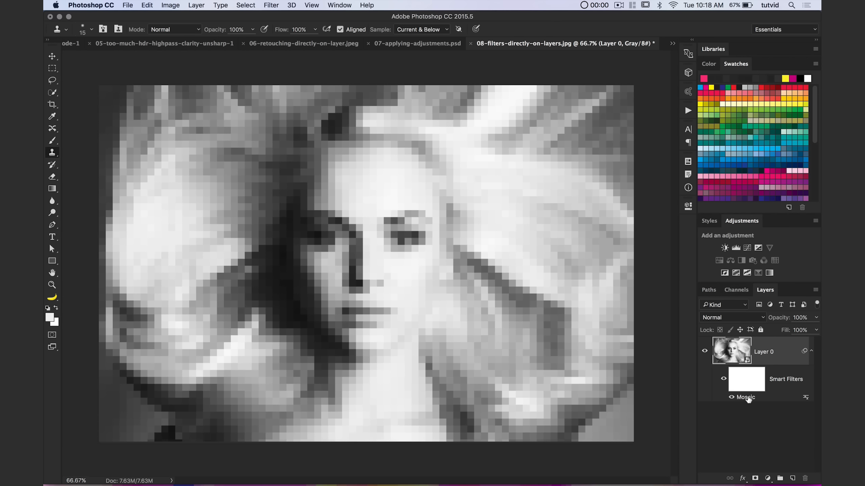
# Set the Mosaic smart filter's cell size to 65.
pyautogui.doubleClick(746, 398)
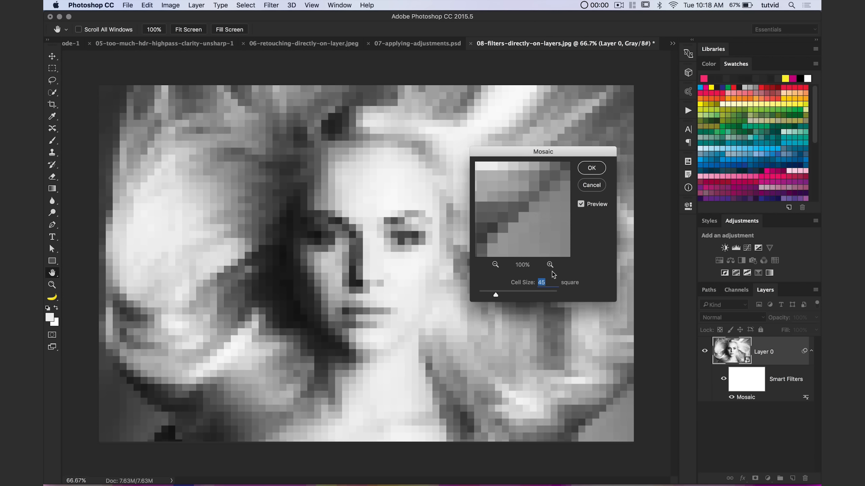
pyautogui.write('65')
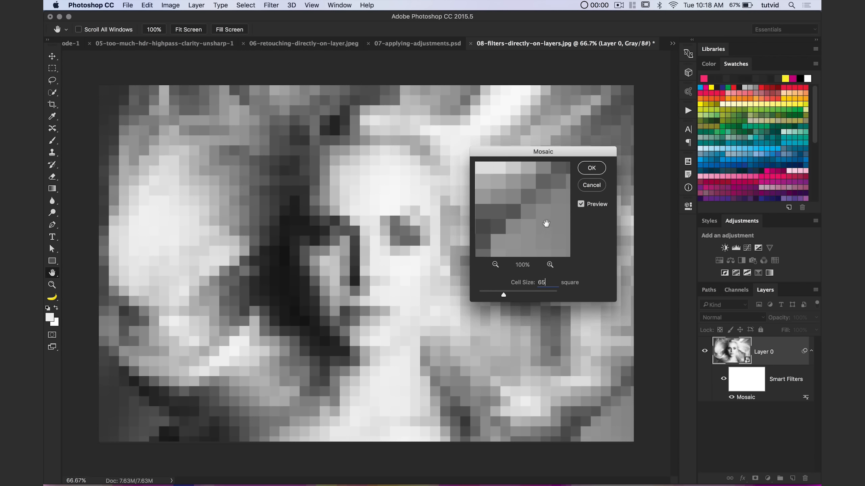
pyautogui.click(591, 169)
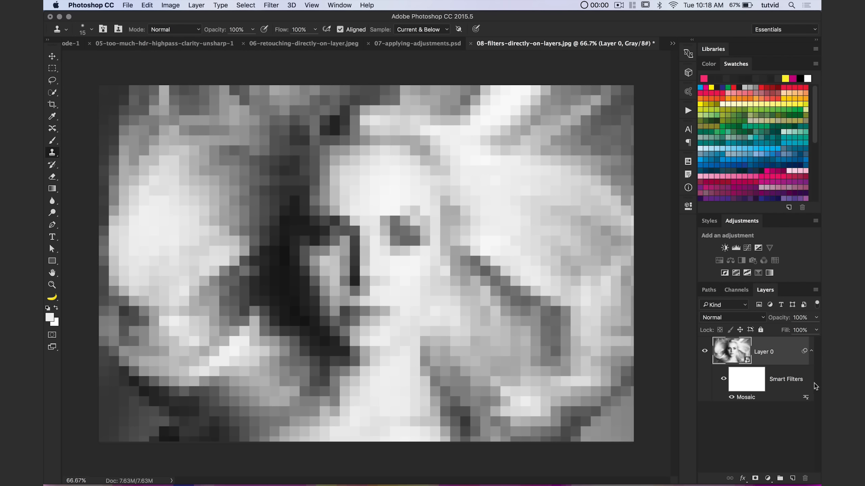
# Try blending the Mosaic smart filter at 74% opacity in Multiply mode and in Soft Light mode.
pyautogui.doubleClick(807, 397)
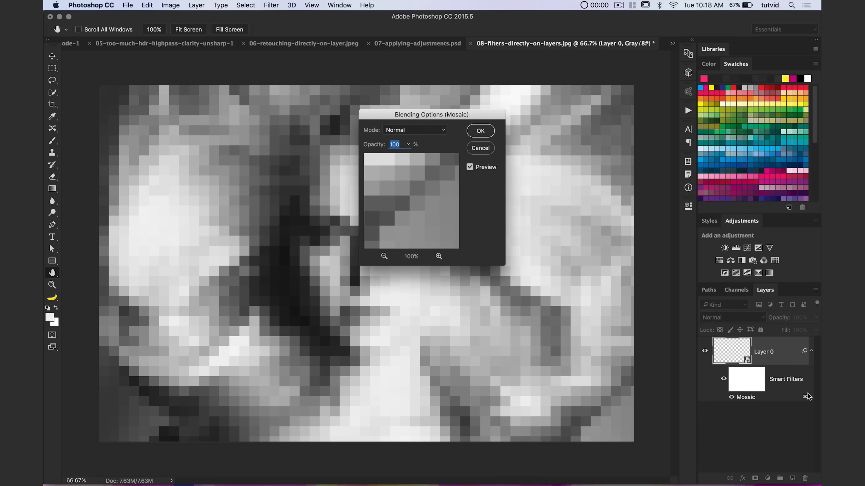
pyautogui.moveTo(429, 114); pyautogui.dragTo(549, 184)
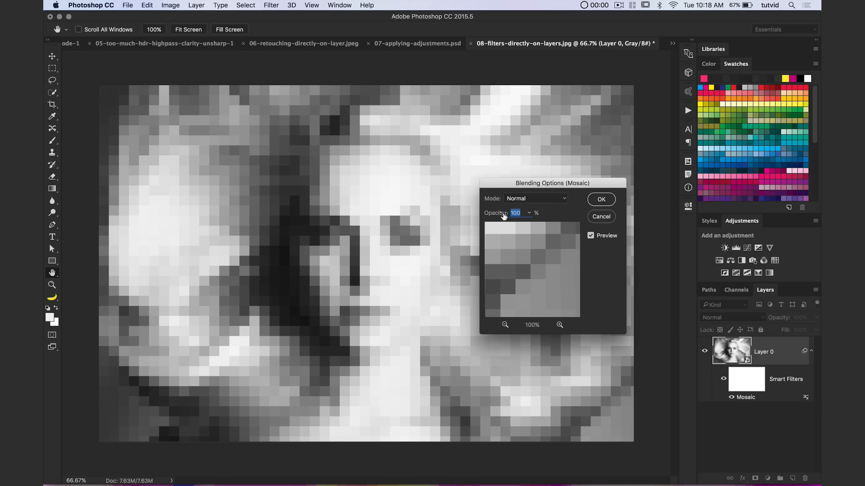
pyautogui.moveTo(502, 217); pyautogui.dragTo(522, 217)
pyautogui.click(527, 200)
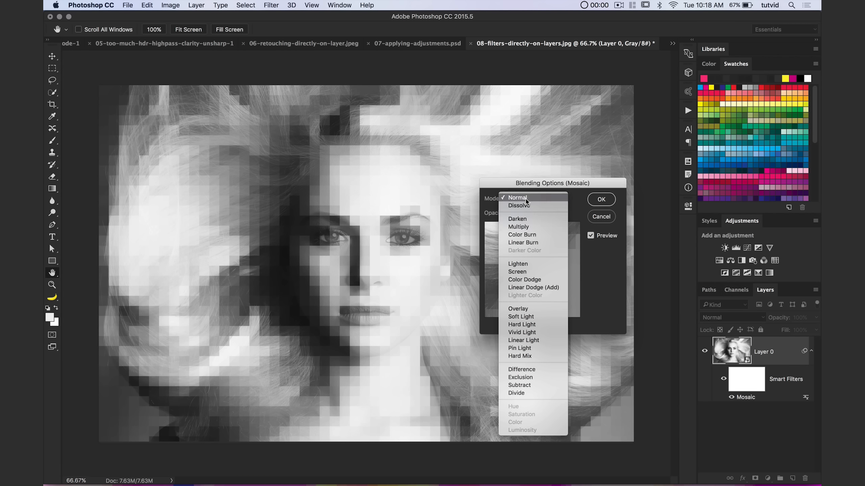
pyautogui.click(521, 231)
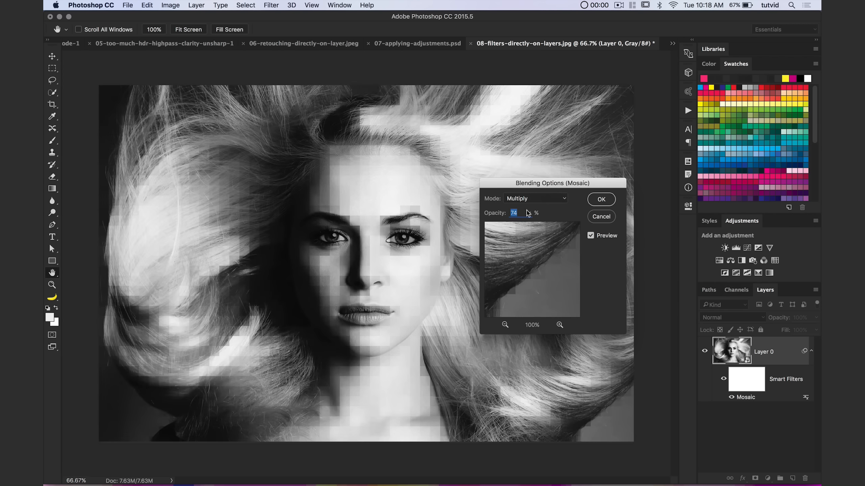
pyautogui.click(528, 201)
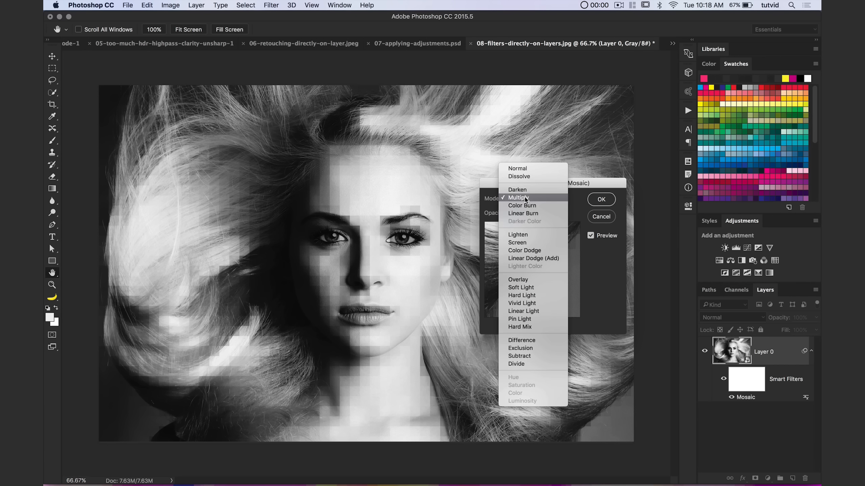
pyautogui.click(528, 287)
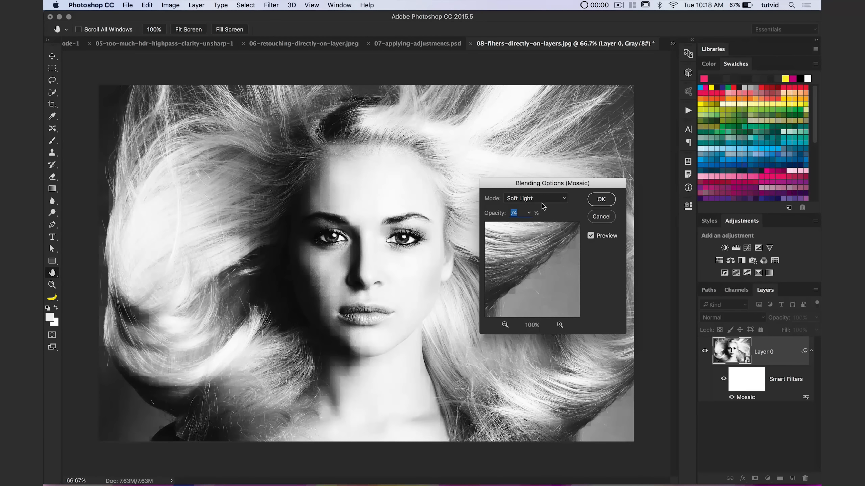
# Restore the Mosaic smart filter's blending to Normal mode at 100% opacity.
pyautogui.click(542, 203)
pyautogui.click(528, 79)
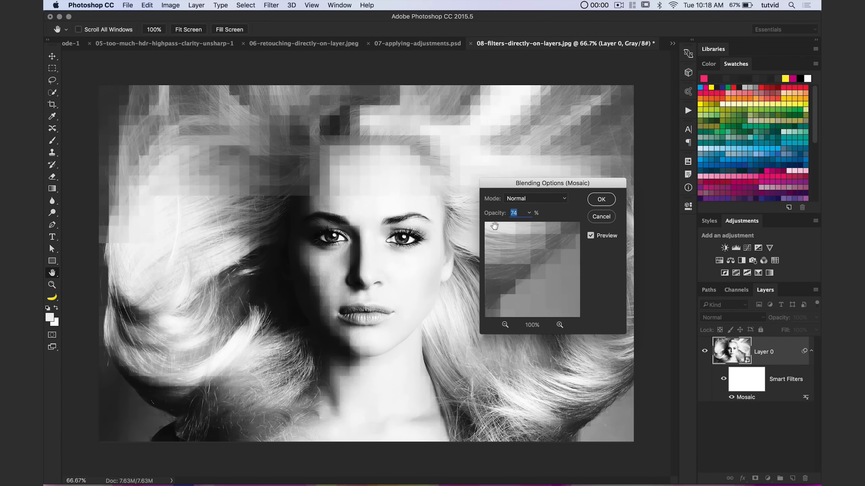
pyautogui.doubleClick(520, 212)
pyautogui.write('100')
pyautogui.click(602, 200)
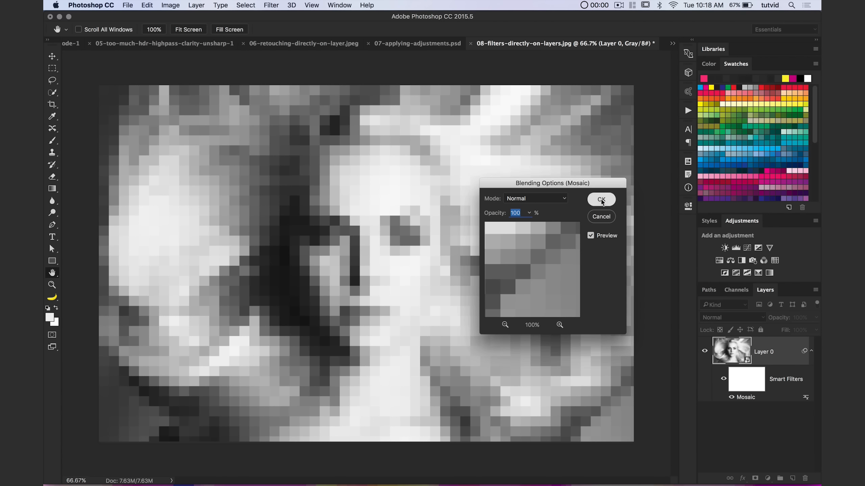
# Draw a vertical black-to-white gradient on the smart filter mask, from the top of the hair down to the upper chest.
pyautogui.click(742, 385)
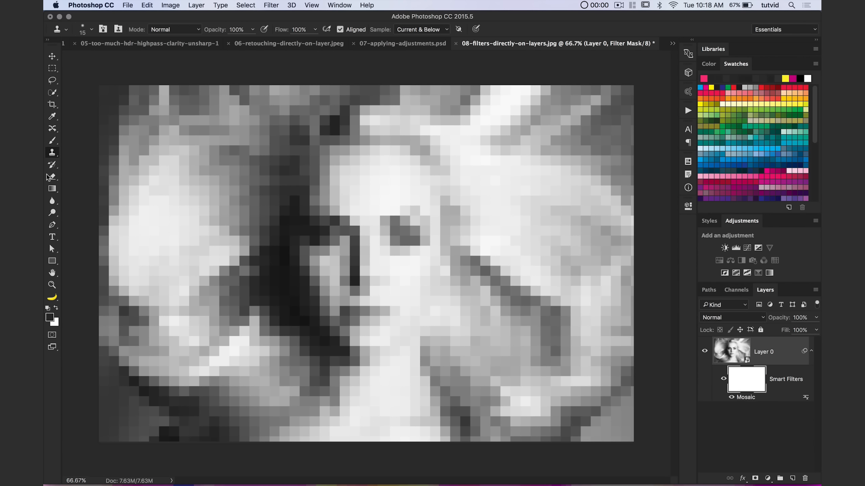
pyautogui.click(53, 189)
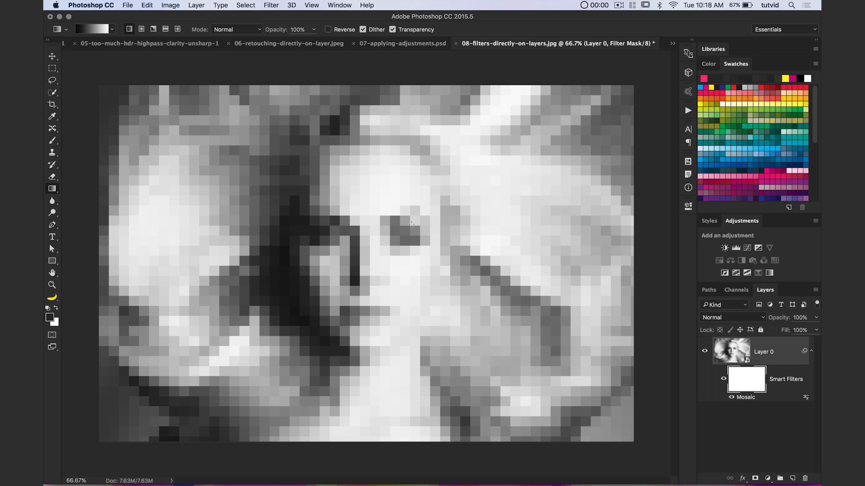
pyautogui.moveTo(377, 101); pyautogui.dragTo(374, 392)
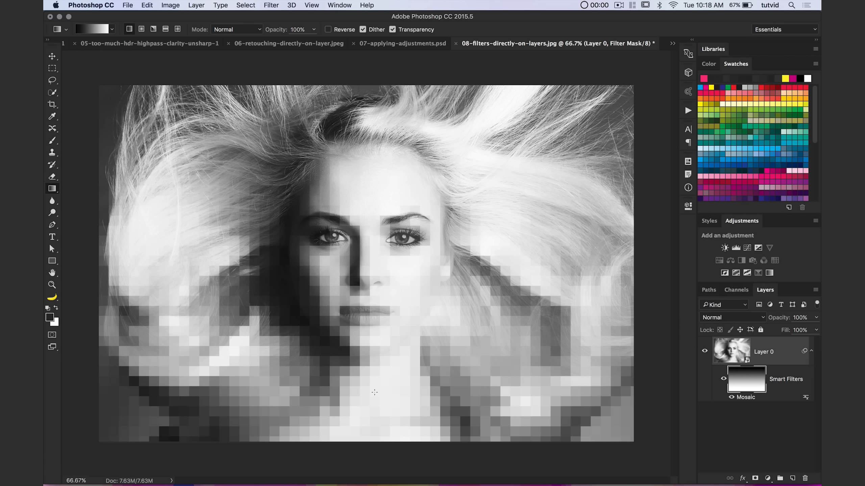
# Redraw the smart filter mask's black-to-white gradient as a shorter vertical one, from just above the eyes down to the neck.
pyautogui.moveTo(366, 226); pyautogui.dragTo(370, 354)
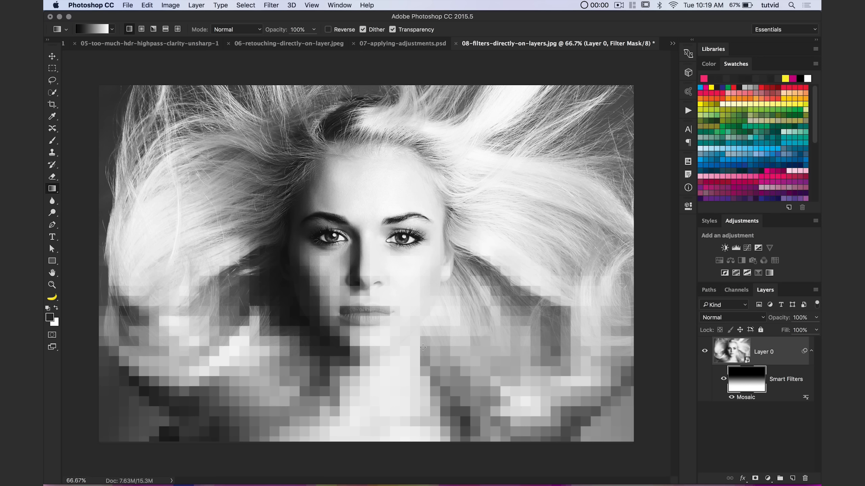
# Add a Motion Blur smart filter to the Layer 0 image with an angle of 90° and a distance of 1600 pixels.
pyautogui.click(776, 365)
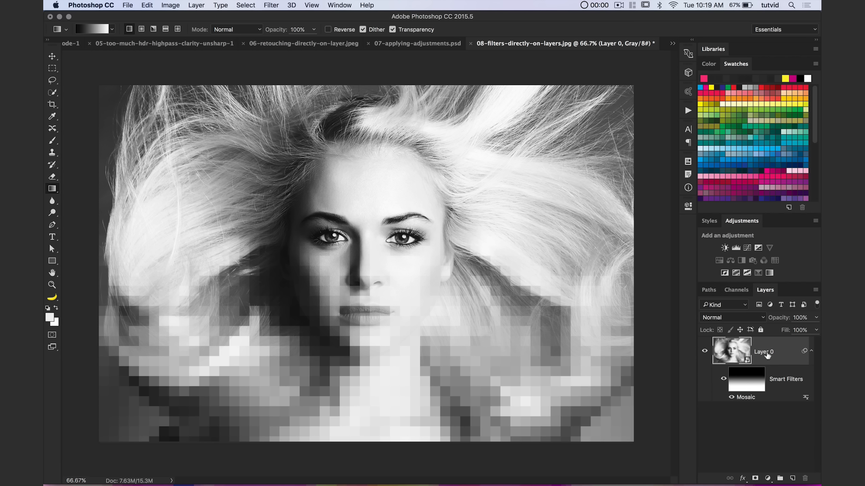
pyautogui.click(276, 3)
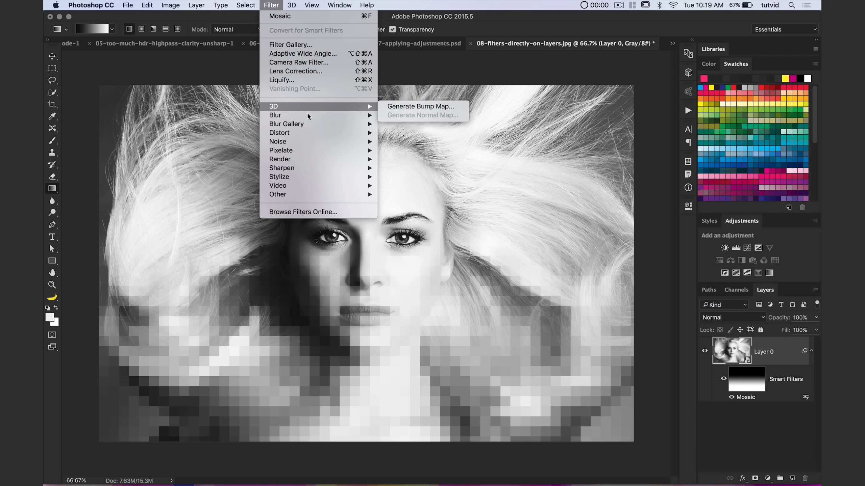
pyautogui.moveTo(330, 118)
pyautogui.click(419, 167)
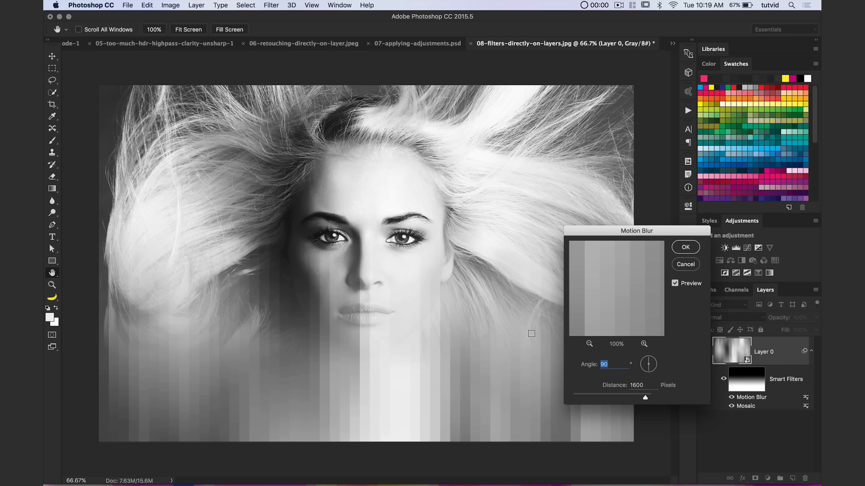
pyautogui.click(685, 247)
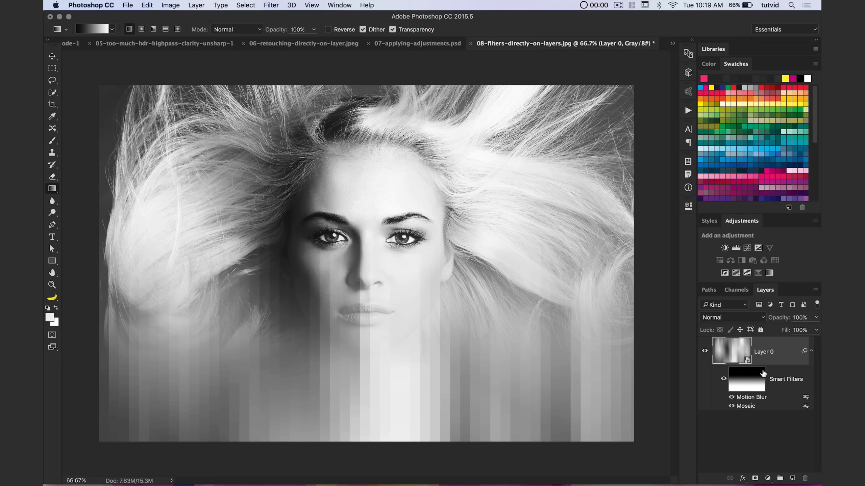
# Hide and show the Motion Blur and Mosaic smart filters in turn to compare each one's effect on the portrait.
pyautogui.click(731, 397)
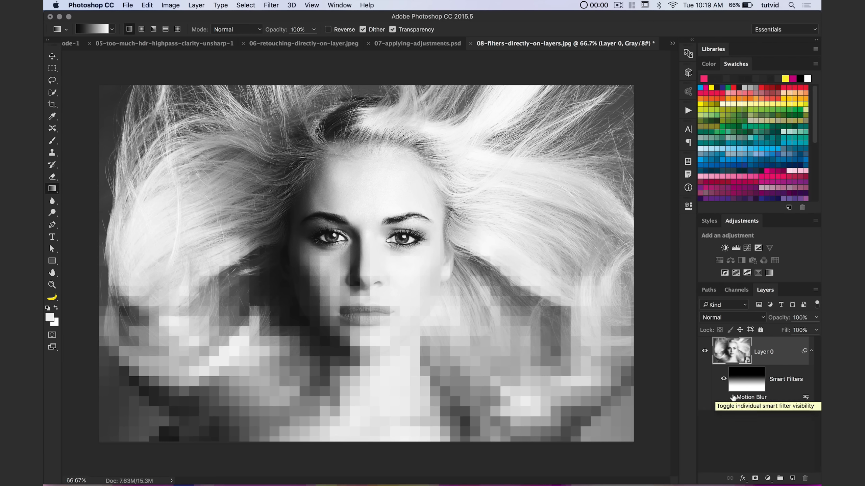
pyautogui.click(732, 397)
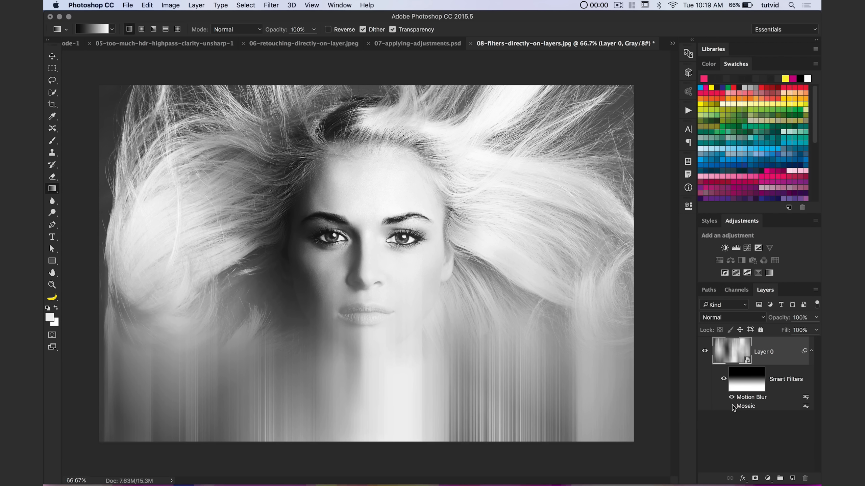
pyautogui.click(731, 406)
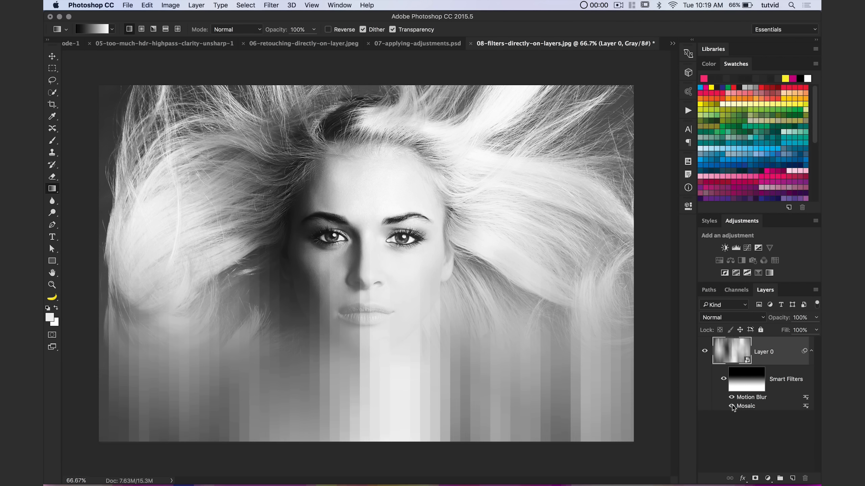